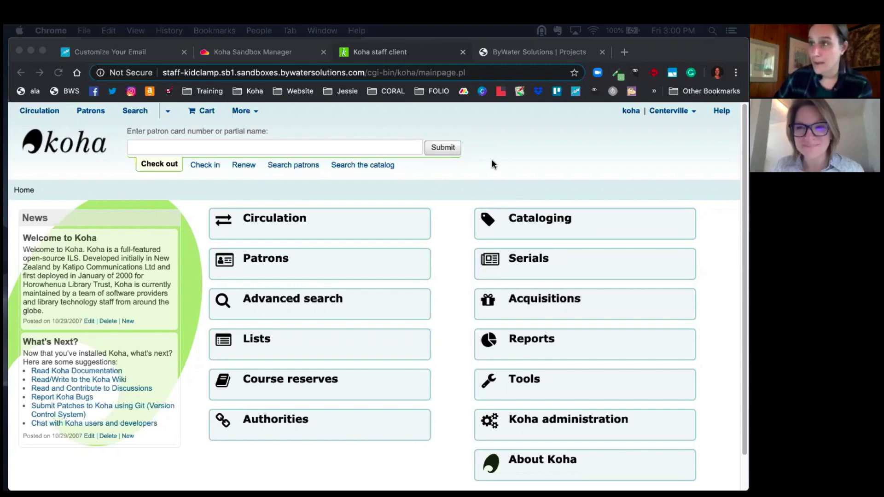
Step: Open the Batch extend due dates tool from Koha's patron and circulation tools
{"action": "left_click", "coordinate": [553, 393]}
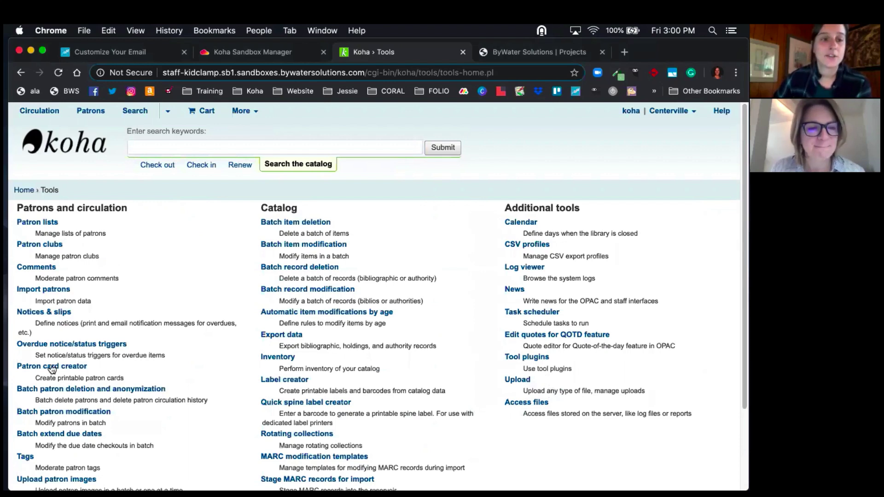
{"action": "scroll", "coordinate": [173, 283], "scroll_direction": "down", "scroll_amount": 1}
{"action": "scroll", "coordinate": [174, 282], "scroll_direction": "down", "scroll_amount": 2}
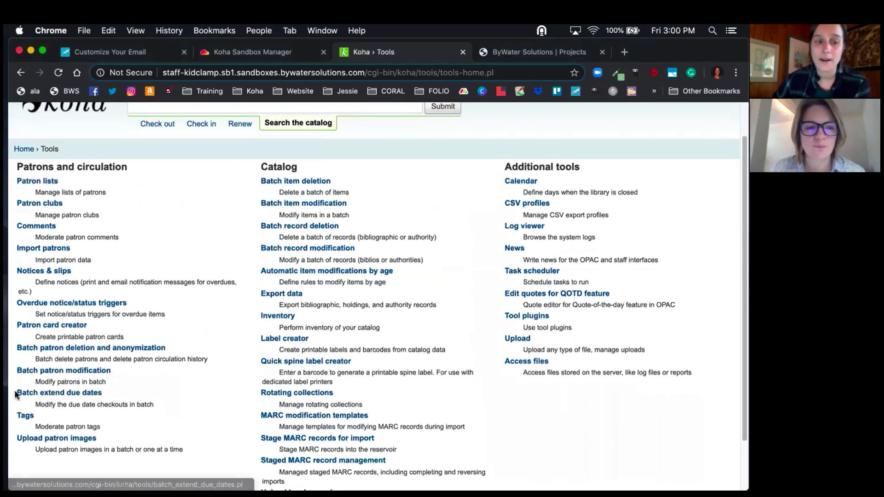
{"action": "left_click_drag", "start_coordinate": [27, 391], "coordinate": [117, 399]}
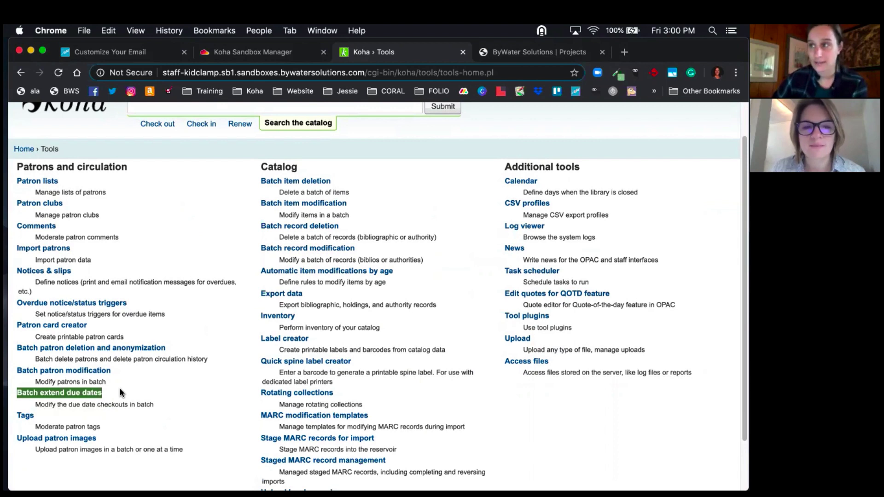
{"action": "left_click", "coordinate": [120, 393]}
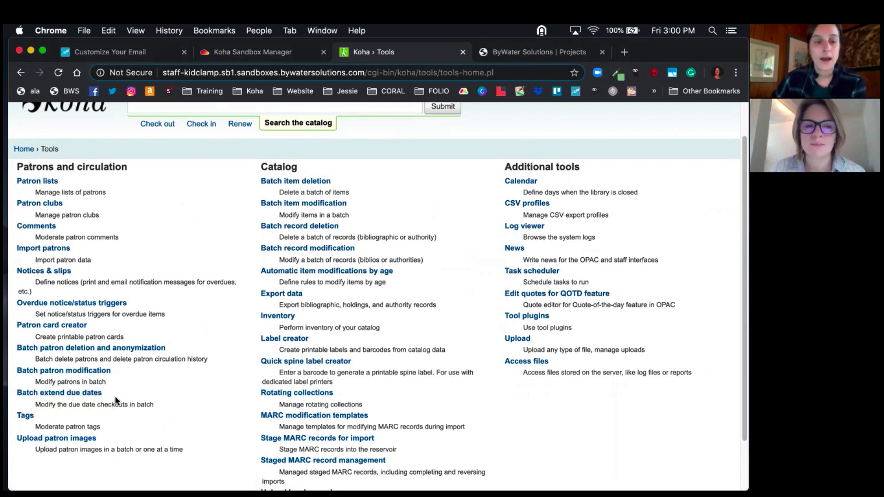
{"action": "left_click", "coordinate": [88, 395]}
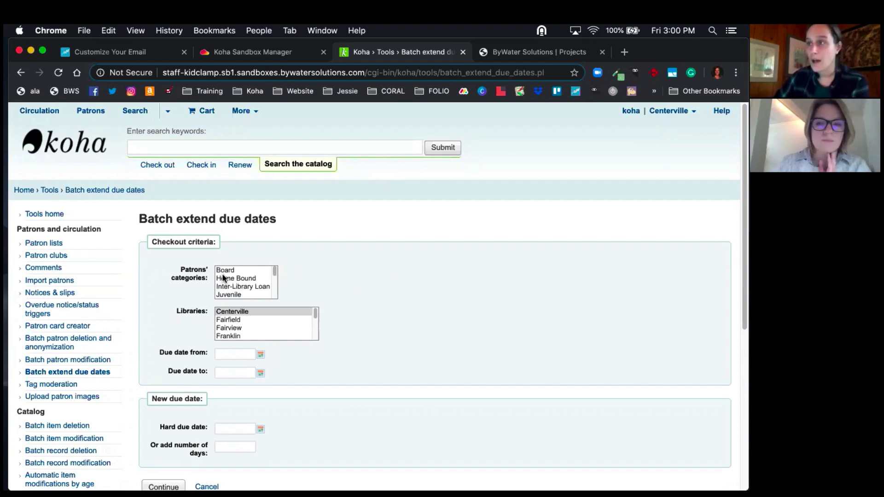
Step: Review the library choices and set the checkout due date range from 03/23/2020 to 04/30/2020
{"action": "scroll", "coordinate": [363, 295], "scroll_direction": "down", "scroll_amount": 1}
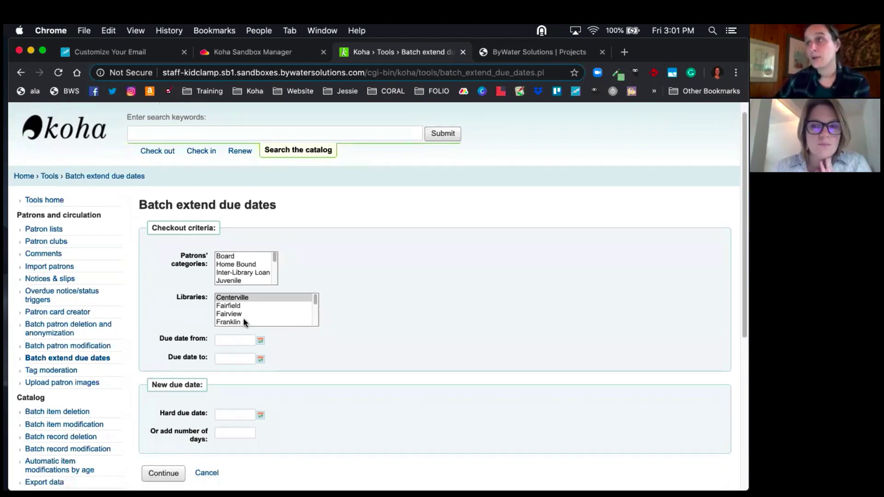
{"action": "scroll", "coordinate": [237, 307], "scroll_direction": "down", "scroll_amount": 2}
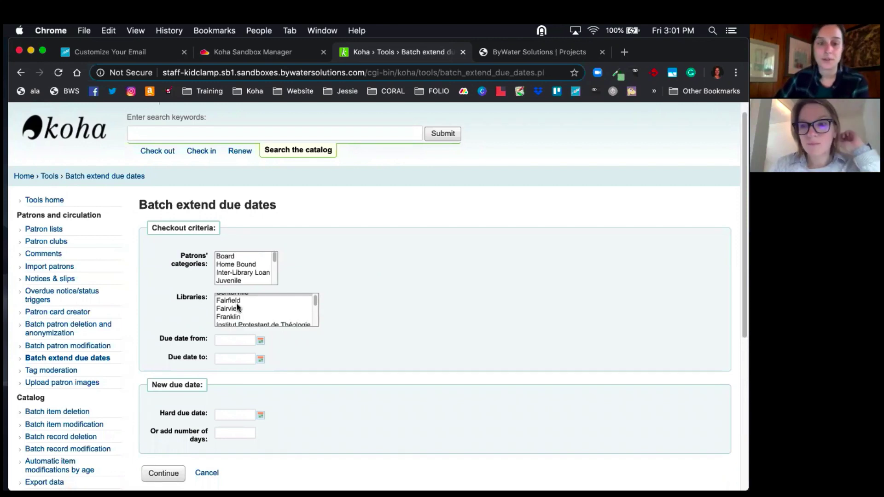
{"action": "scroll", "coordinate": [234, 313], "scroll_direction": "down", "scroll_amount": 2}
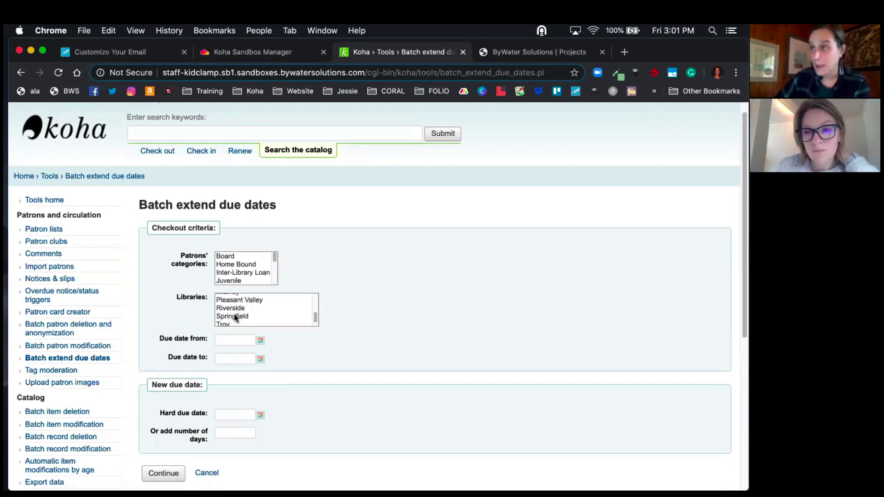
{"action": "scroll", "coordinate": [235, 318], "scroll_direction": "up", "scroll_amount": 4}
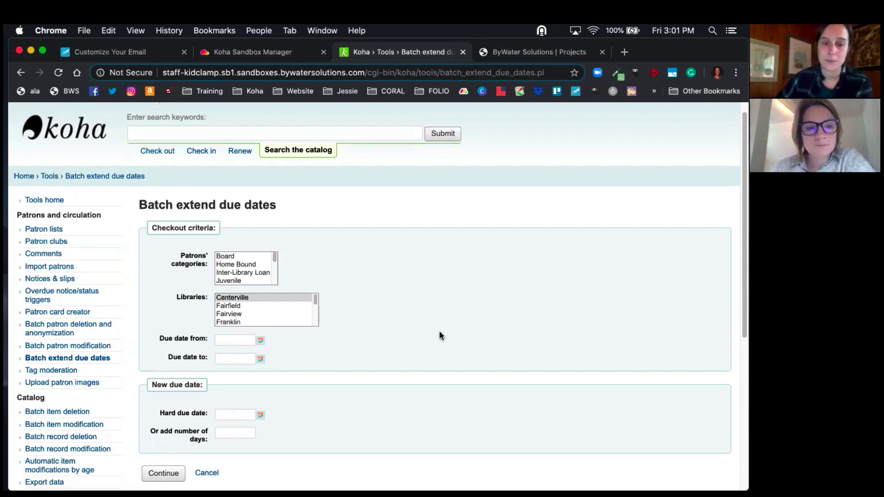
{"action": "scroll", "coordinate": [440, 332], "scroll_direction": "down", "scroll_amount": 3}
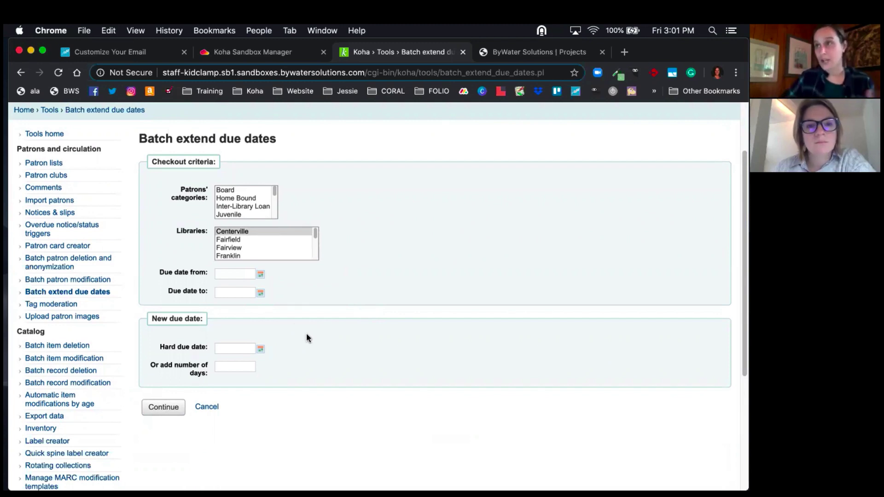
{"action": "left_click", "coordinate": [260, 276]}
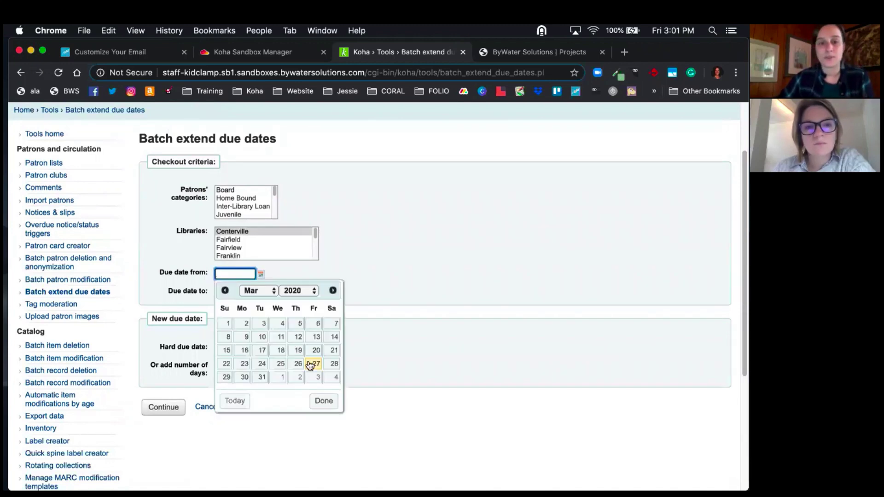
{"action": "left_click", "coordinate": [241, 367]}
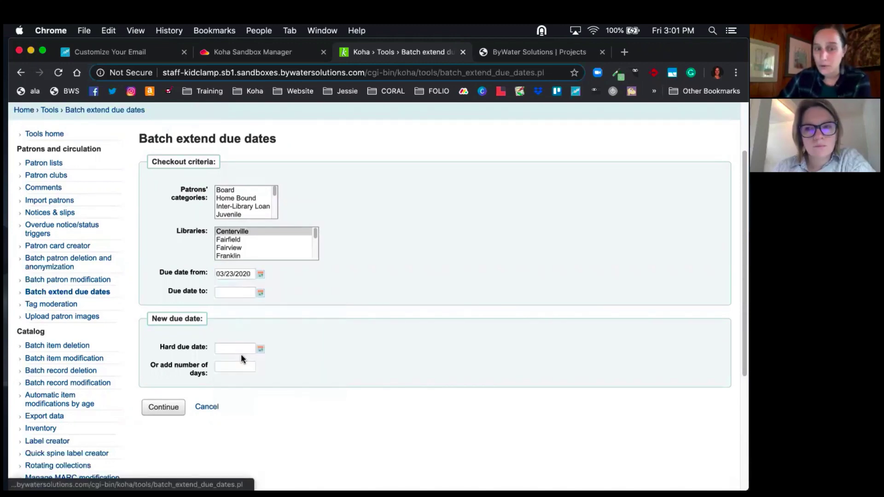
{"action": "left_click", "coordinate": [261, 294]}
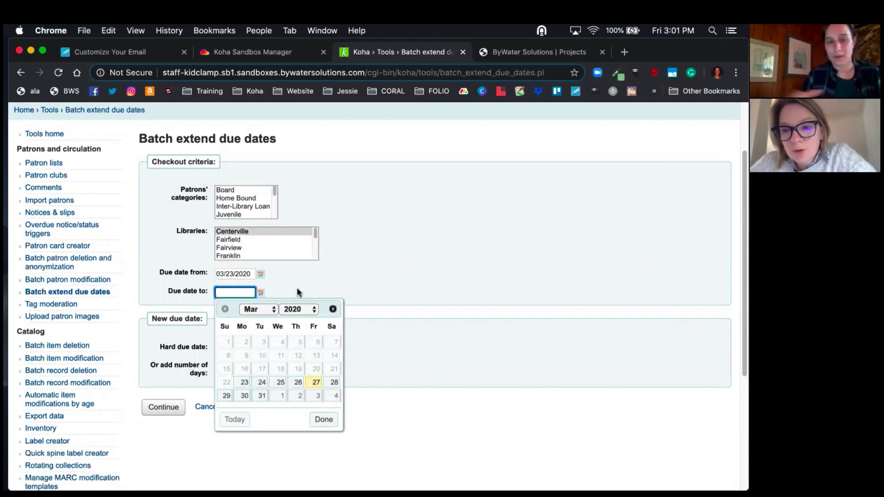
{"action": "left_click", "coordinate": [333, 309]}
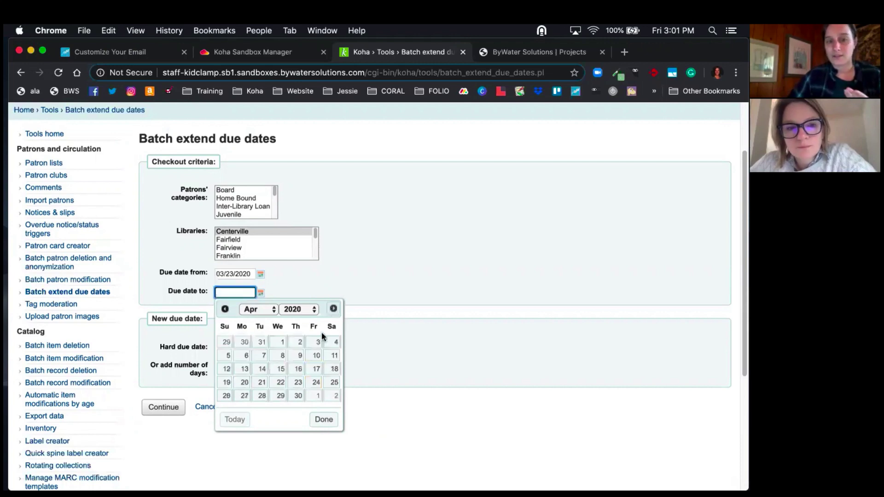
{"action": "left_click", "coordinate": [298, 396]}
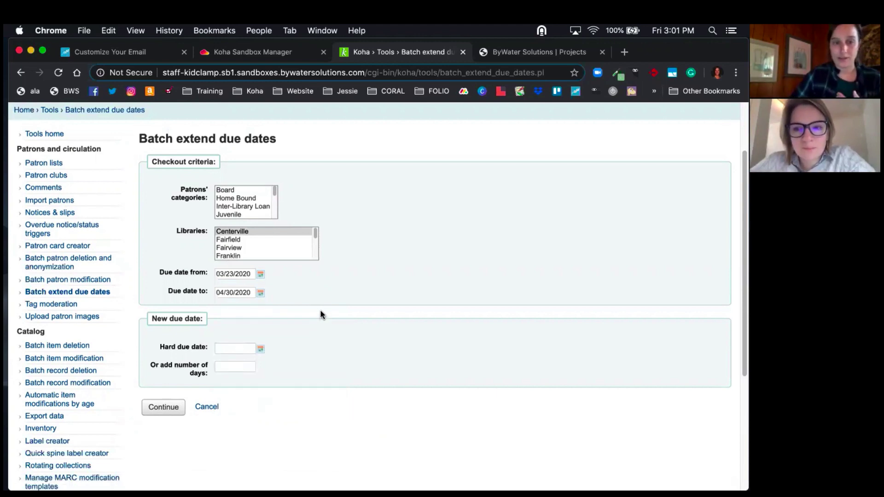
Step: Set the new due date to add 60 days and continue to the list of matching checkouts
{"action": "scroll", "coordinate": [320, 314], "scroll_direction": "down", "scroll_amount": 3}
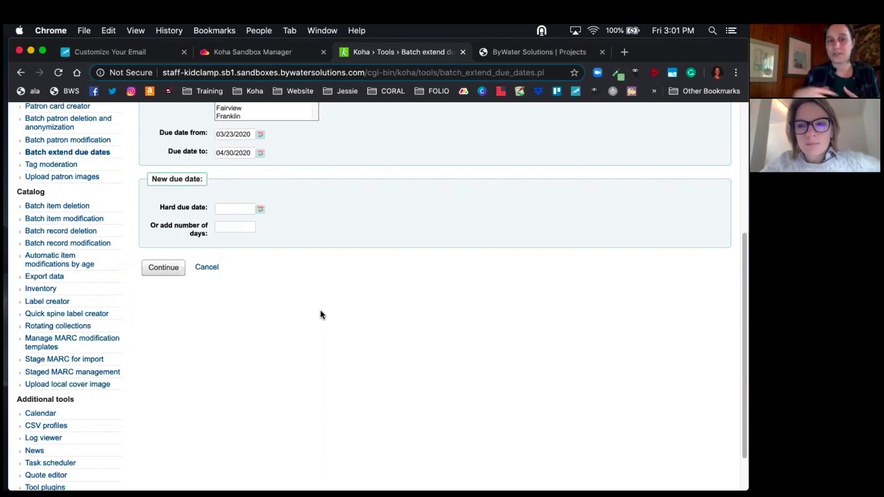
{"action": "left_click", "coordinate": [229, 227]}
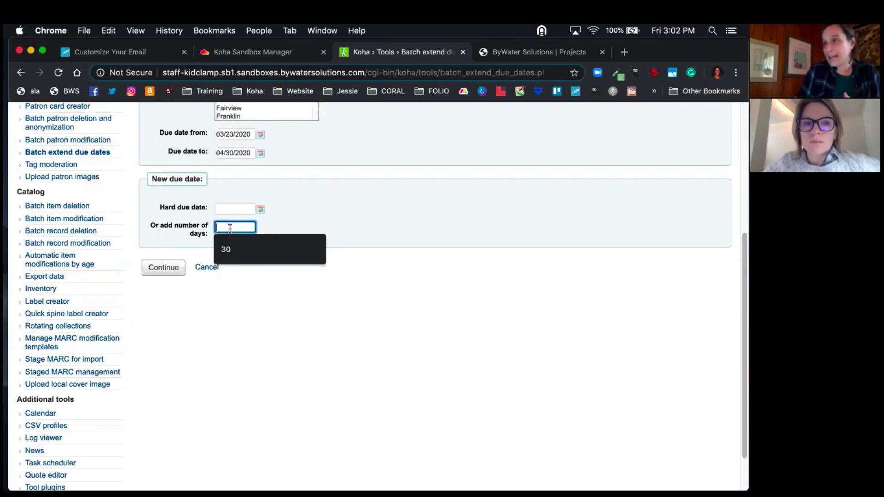
{"action": "type", "text": "60"}
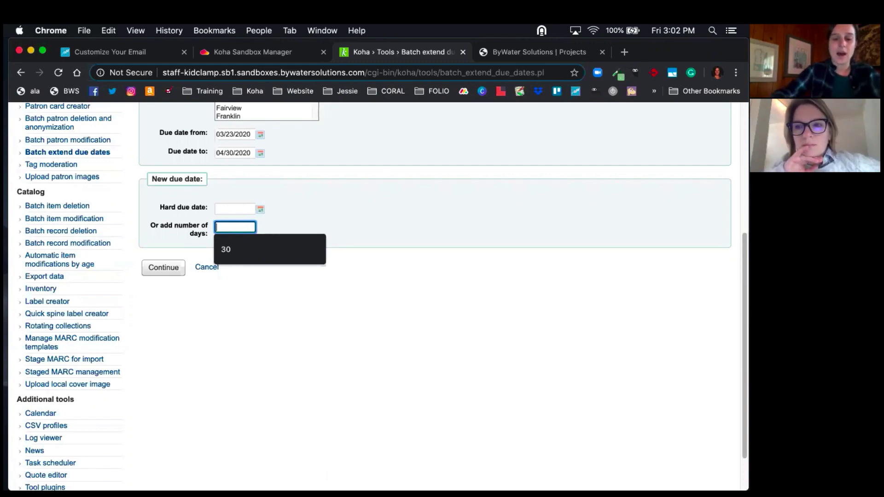
{"action": "left_click", "coordinate": [179, 269]}
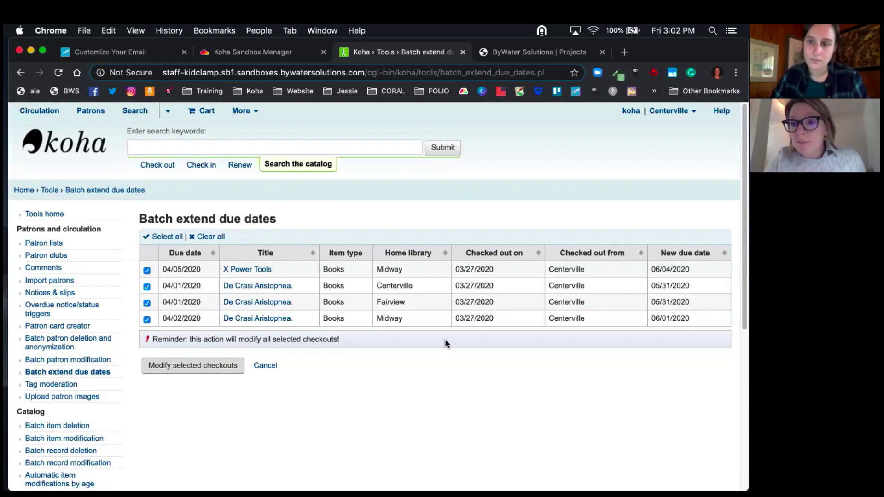
Step: Check the proposed new due dates and apply the modification to all selected checkouts
{"action": "left_click_drag", "start_coordinate": [651, 268], "coordinate": [699, 320]}
{"action": "left_click", "coordinate": [699, 391]}
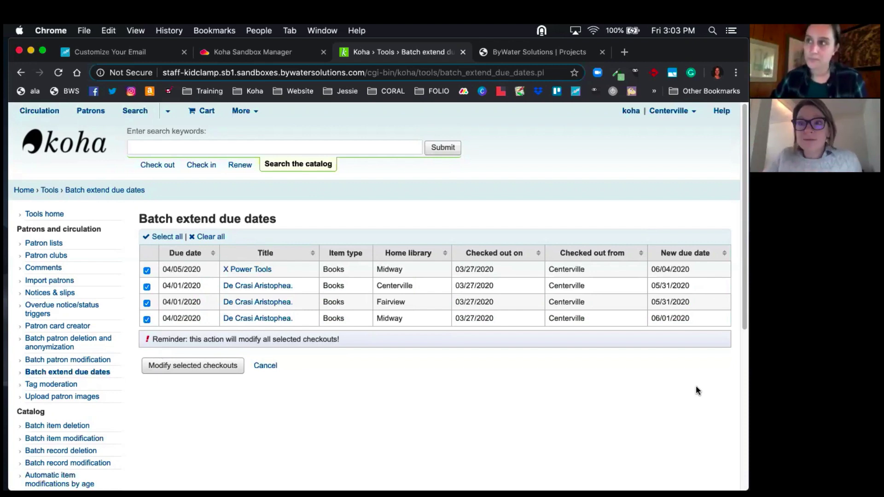
{"action": "left_click", "coordinate": [195, 373]}
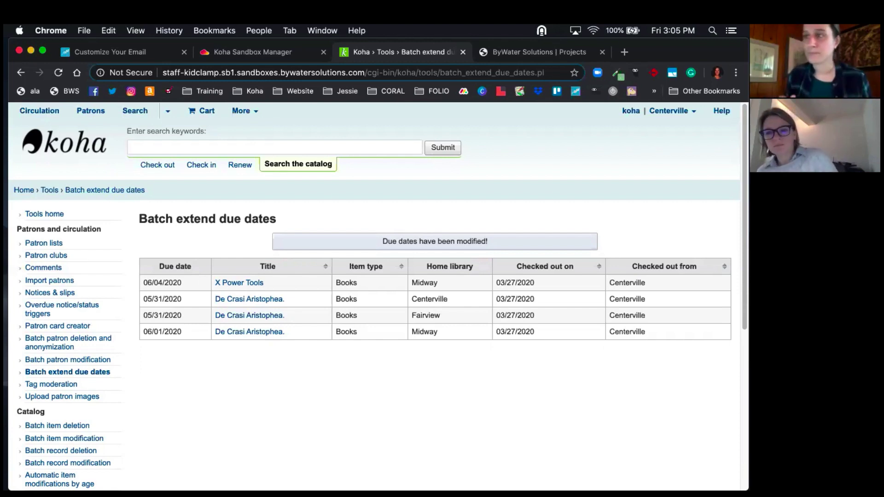
Step: Open Koha Bugzilla bug 24846 in a new tab and examine its release versions and comment history on backporting
{"action": "left_click", "coordinate": [637, 60]}
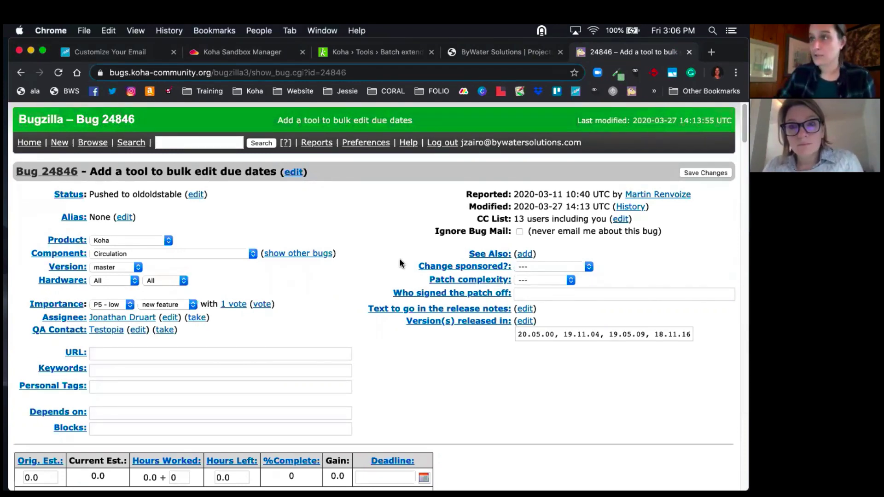
{"action": "scroll", "coordinate": [429, 262], "scroll_direction": "down", "scroll_amount": 20}
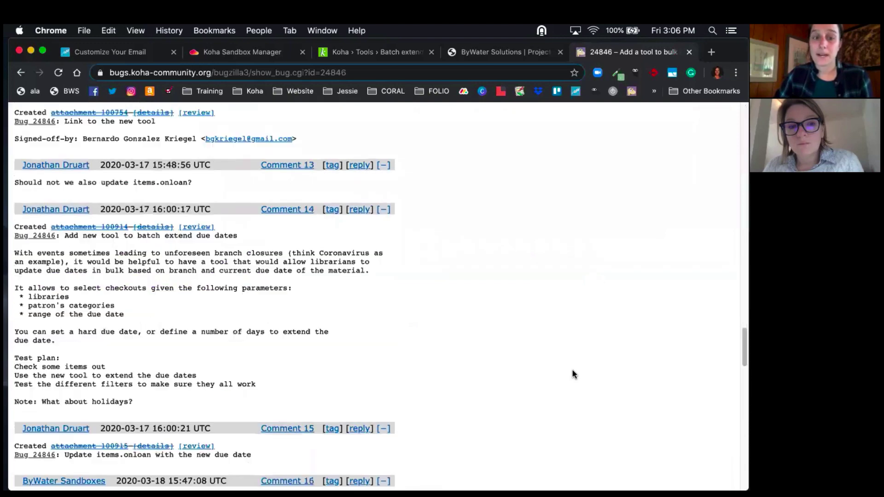
{"action": "scroll", "coordinate": [573, 371], "scroll_direction": "down", "scroll_amount": 20}
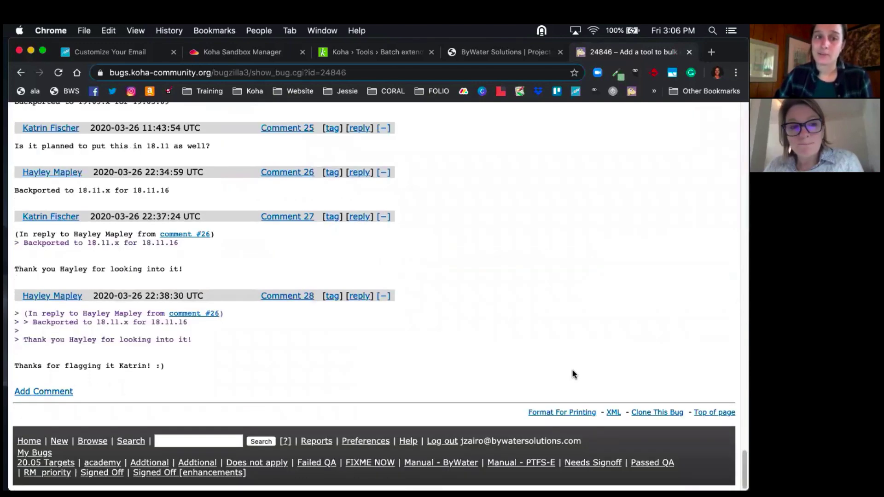
{"action": "scroll", "coordinate": [573, 371], "scroll_direction": "up", "scroll_amount": 10}
{"action": "scroll", "coordinate": [239, 332], "scroll_direction": "down", "scroll_amount": 2}
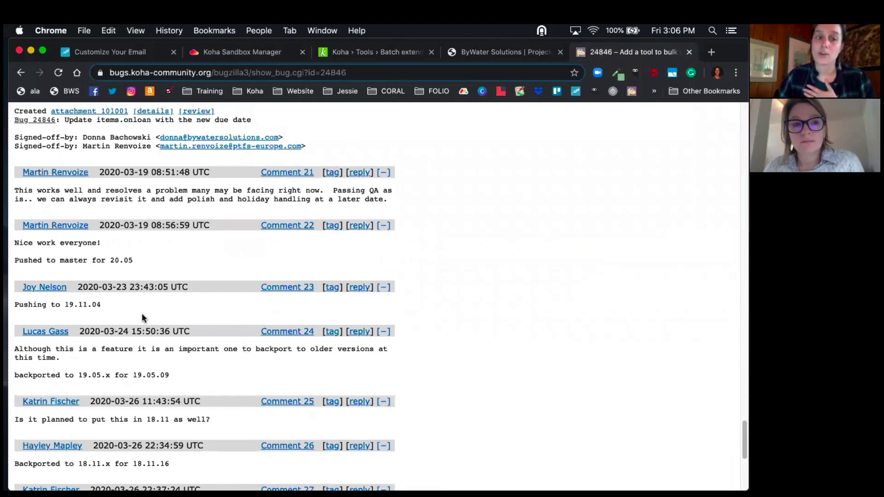
{"action": "scroll", "coordinate": [197, 315], "scroll_direction": "down", "scroll_amount": 1}
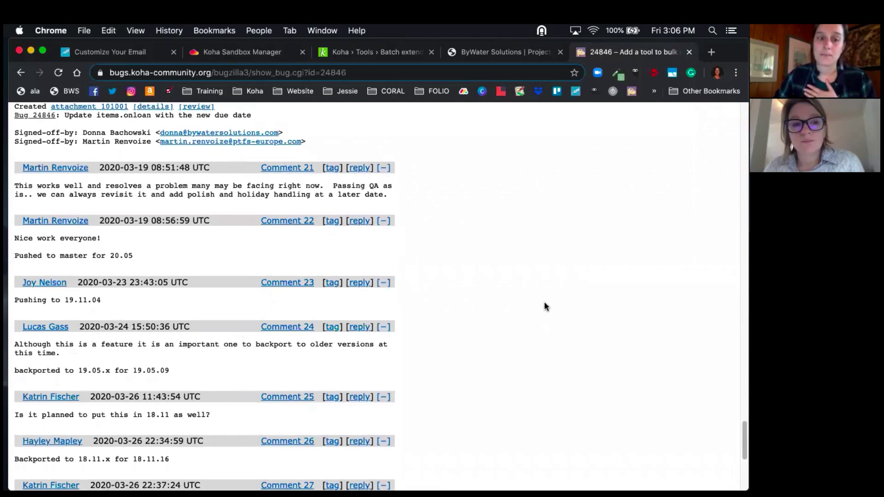
{"action": "scroll", "coordinate": [545, 308], "scroll_direction": "down", "scroll_amount": 1}
{"action": "scroll", "coordinate": [545, 307], "scroll_direction": "down", "scroll_amount": 1}
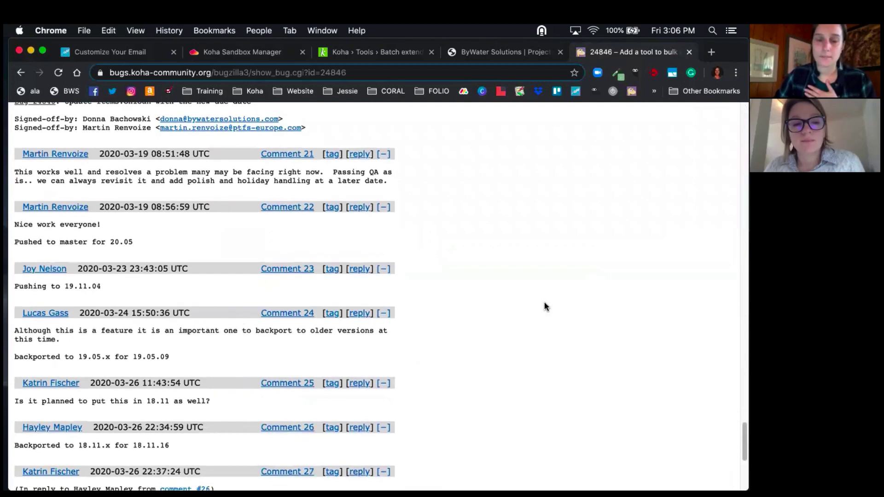
{"action": "scroll", "coordinate": [544, 308], "scroll_direction": "up", "scroll_amount": 15}
{"action": "scroll", "coordinate": [541, 304], "scroll_direction": "up", "scroll_amount": 6}
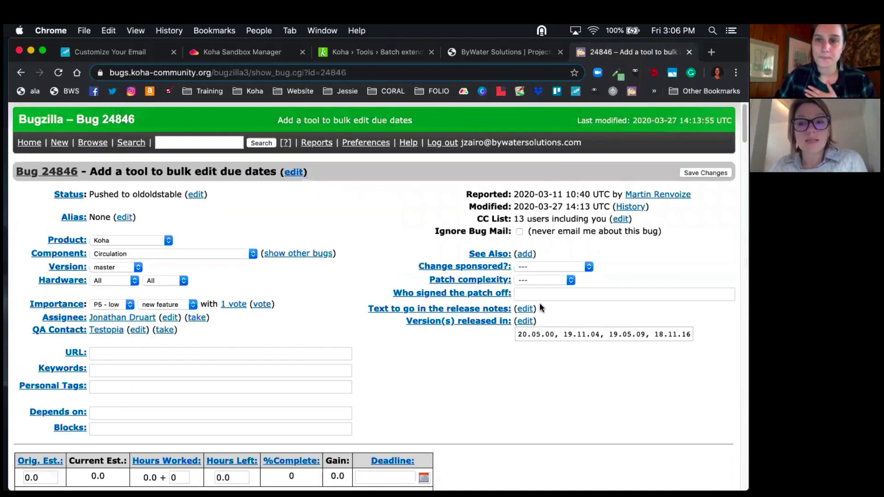
{"action": "scroll", "coordinate": [540, 304], "scroll_direction": "down", "scroll_amount": 10}
{"action": "scroll", "coordinate": [540, 309], "scroll_direction": "down", "scroll_amount": 15}
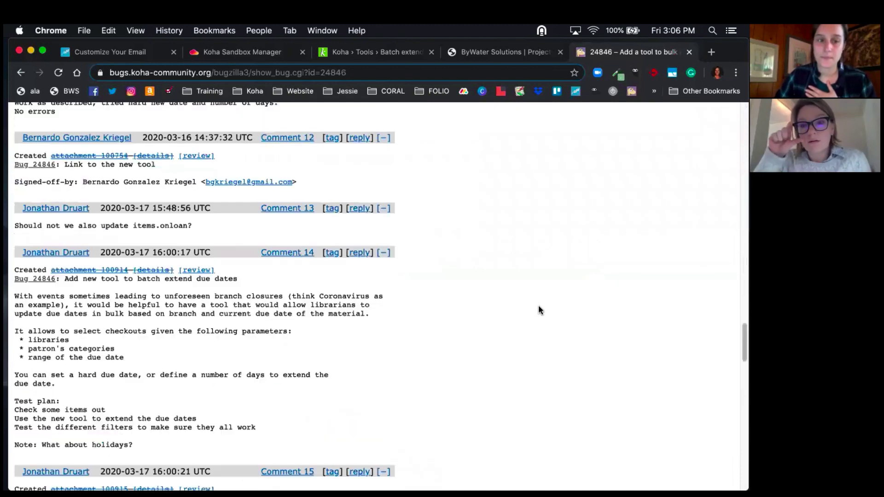
{"action": "scroll", "coordinate": [540, 309], "scroll_direction": "down", "scroll_amount": 10}
{"action": "scroll", "coordinate": [540, 310], "scroll_direction": "down", "scroll_amount": 2}
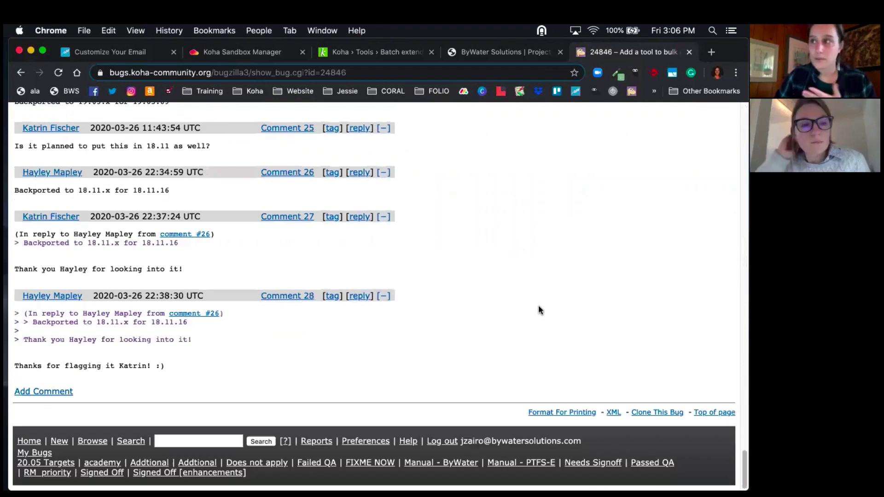